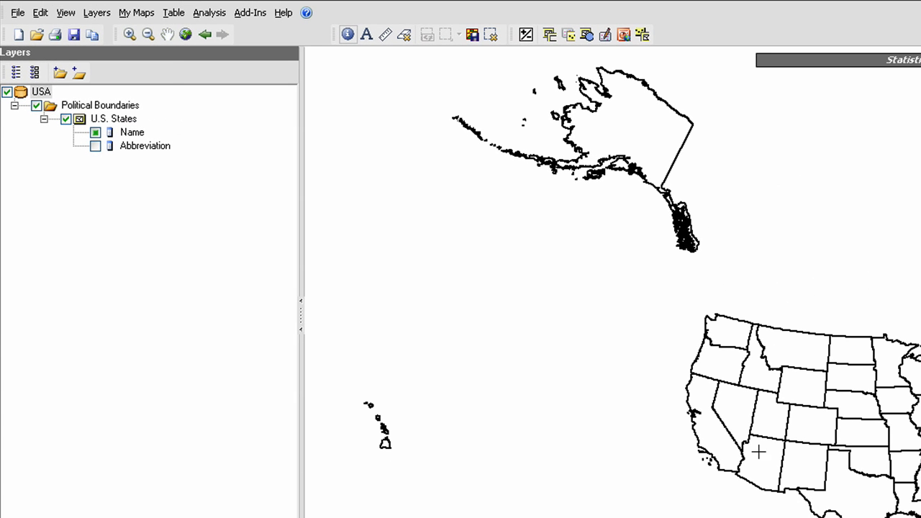
- Identify Utah on the map so the layer lists Name Utah and Abbreviation UT
{"action": "mouse_move", "coordinate": [767, 420]}
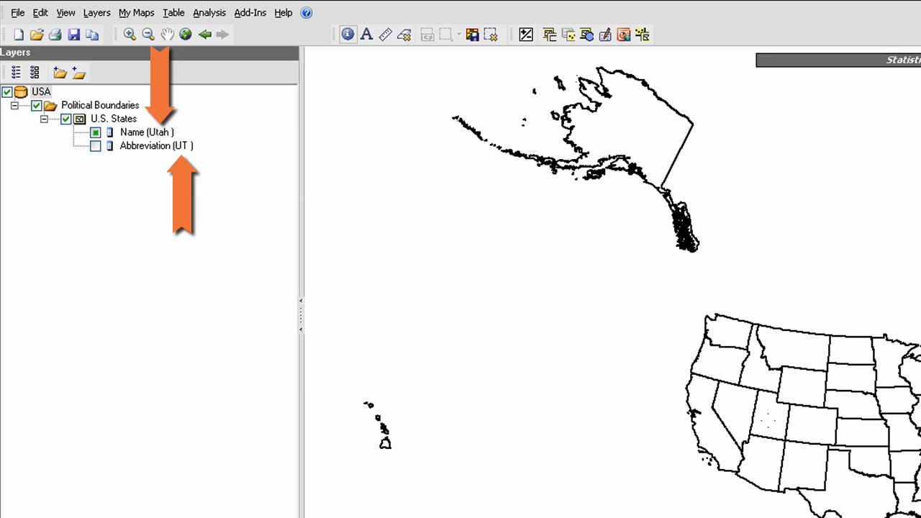
{"action": "mouse_move", "coordinate": [848, 487]}
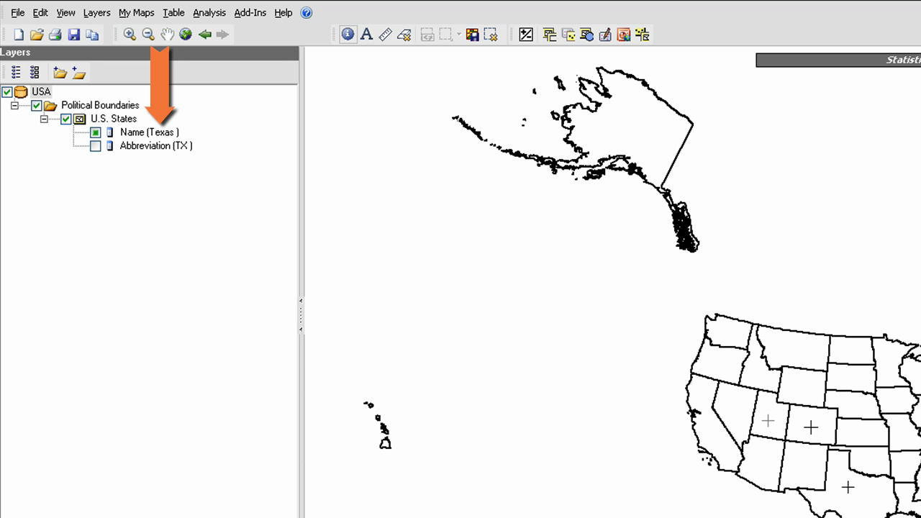
{"action": "left_click", "coordinate": [768, 420]}
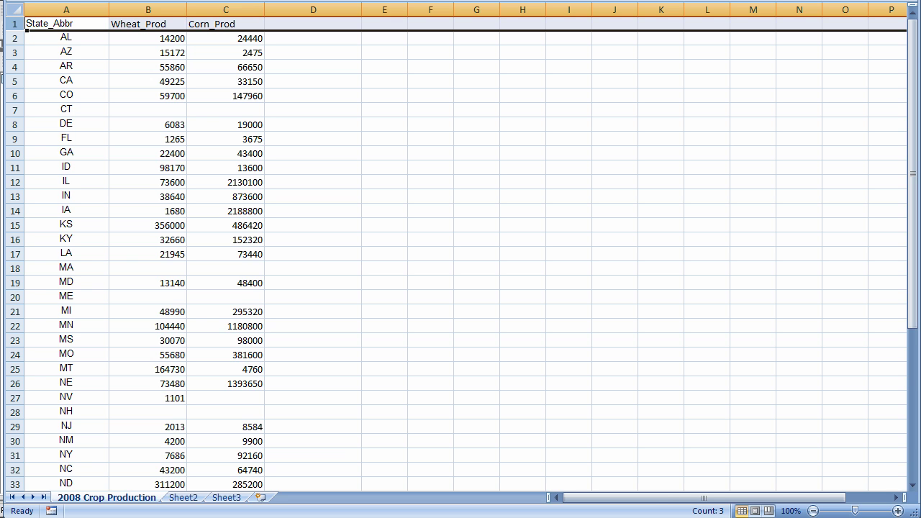
- Scroll the crop table down to row 49 (WY) and back to the top
{"action": "left_click_drag", "start_coordinate": [910, 308], "coordinate": [910, 308]}
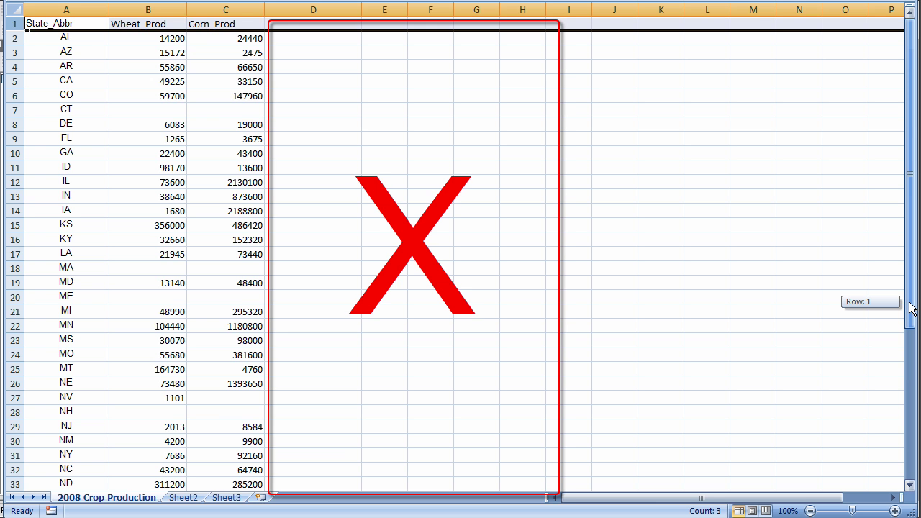
{"action": "left_click_drag", "start_coordinate": [910, 307], "coordinate": [909, 494]}
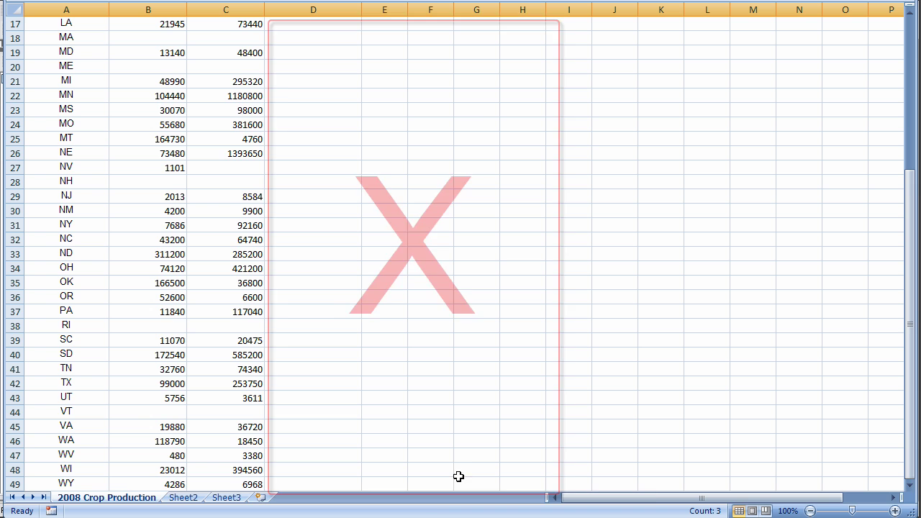
{"action": "left_click", "coordinate": [910, 487]}
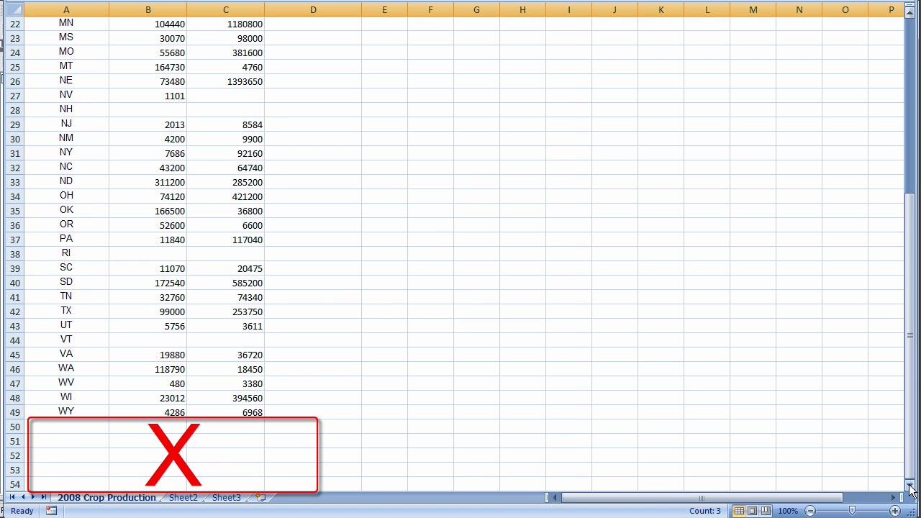
{"action": "left_click_drag", "start_coordinate": [910, 471], "coordinate": [910, 310]}
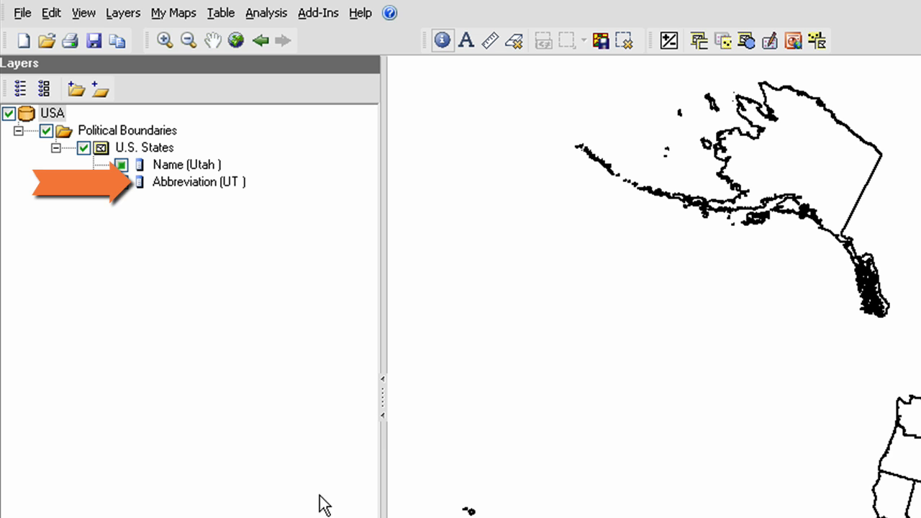
- Start an Excel data connection from the Abbreviation (UT) attribute via Connect to My Data
{"action": "left_click", "coordinate": [177, 181]}
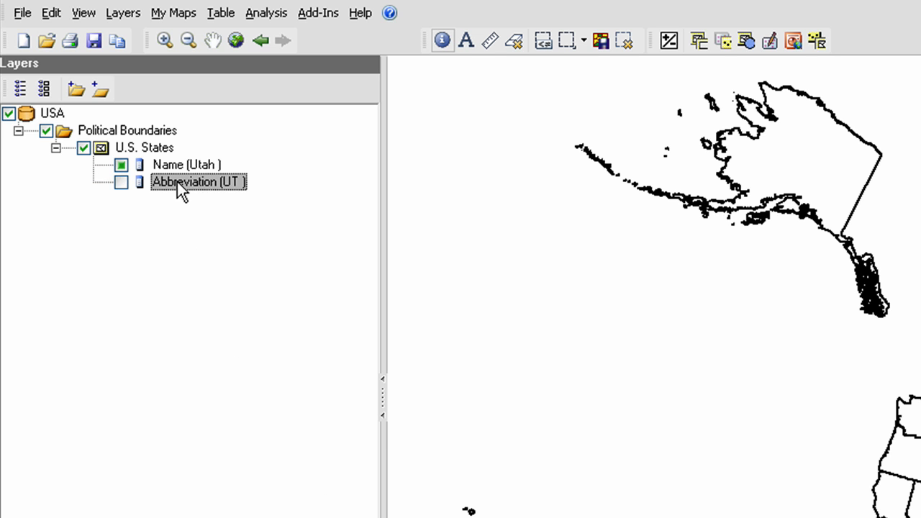
{"action": "right_click", "coordinate": [177, 181]}
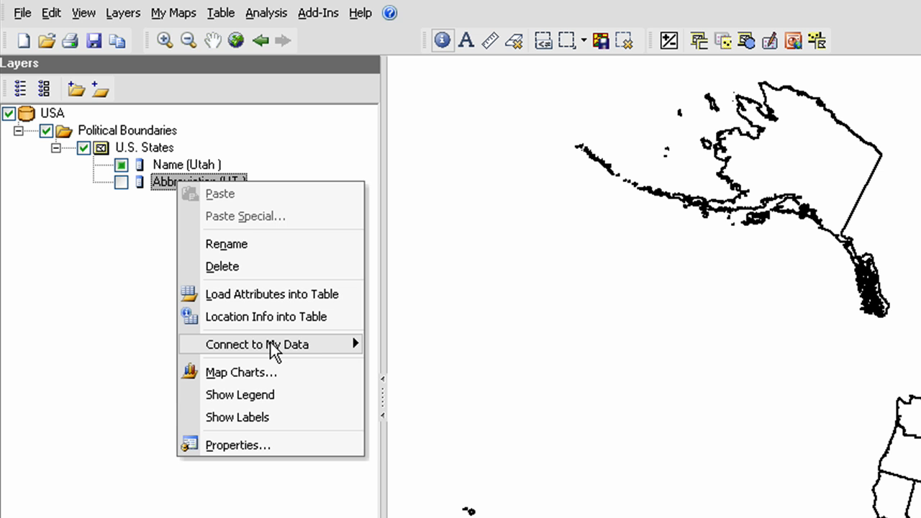
{"action": "mouse_move", "coordinate": [272, 350]}
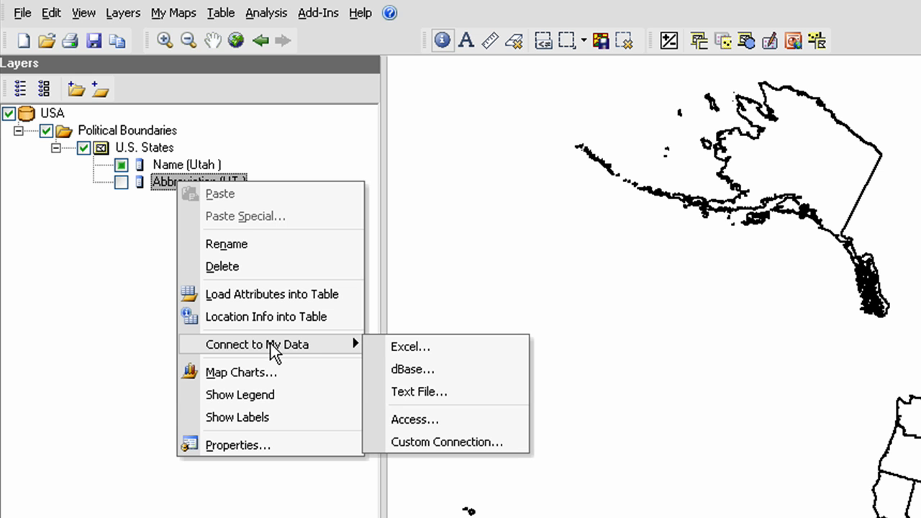
{"action": "left_click", "coordinate": [427, 348]}
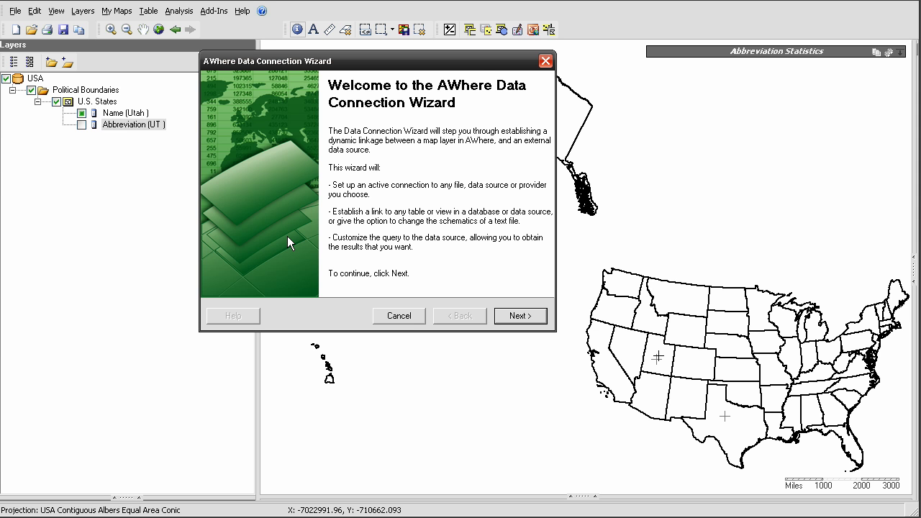
- Choose Crop Production numbers 2008.xls and its '2008 Crop Production$' sheet as the data source
{"action": "left_click", "coordinate": [520, 316]}
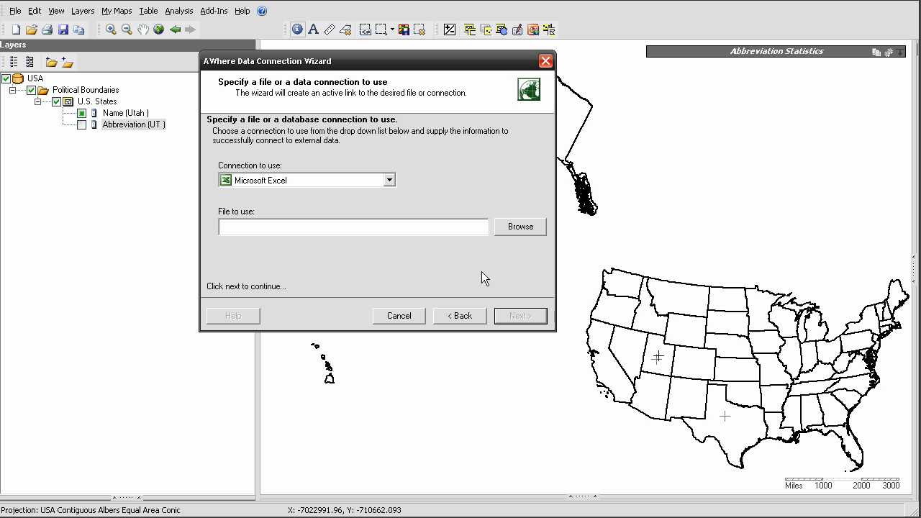
{"action": "left_click", "coordinate": [508, 226]}
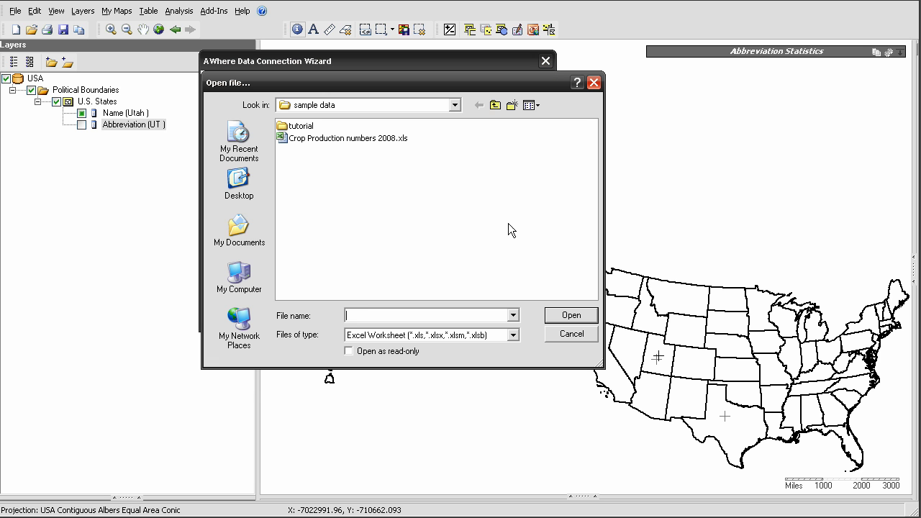
{"action": "left_click", "coordinate": [346, 139]}
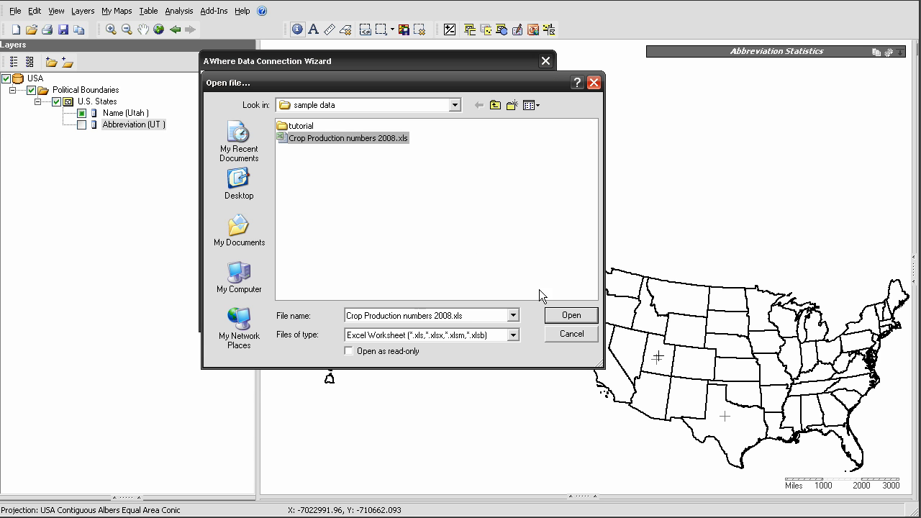
{"action": "left_click", "coordinate": [558, 317]}
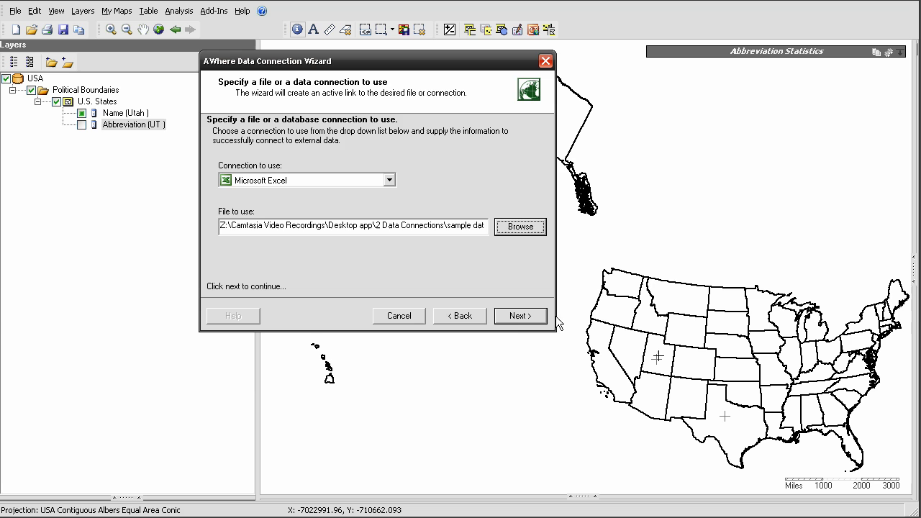
{"action": "left_click", "coordinate": [529, 320]}
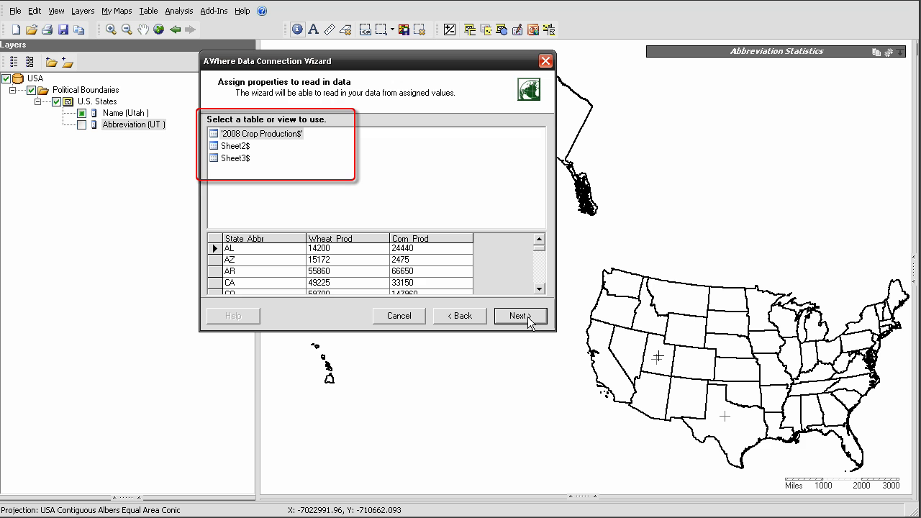
{"action": "left_click", "coordinate": [264, 138]}
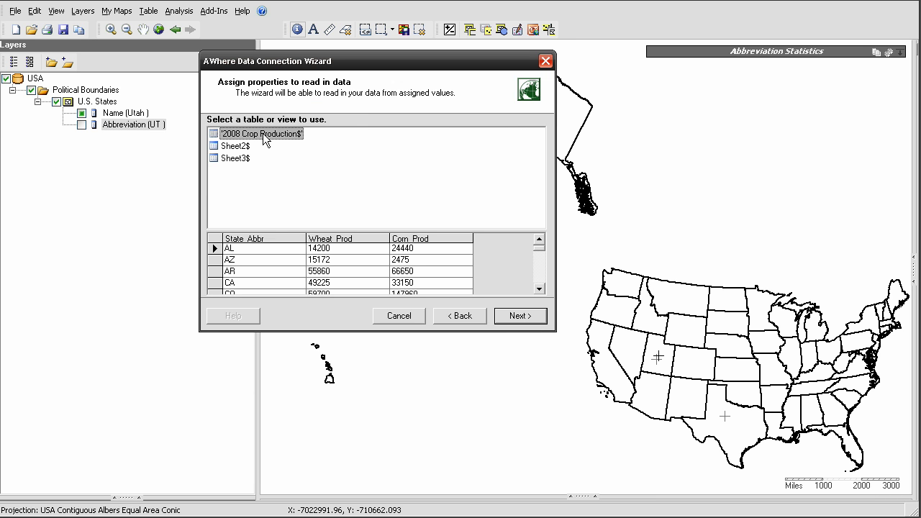
- Keep the default SELECT query and State_Abbr as the linking field, then finish the connection
{"action": "left_click", "coordinate": [512, 314]}
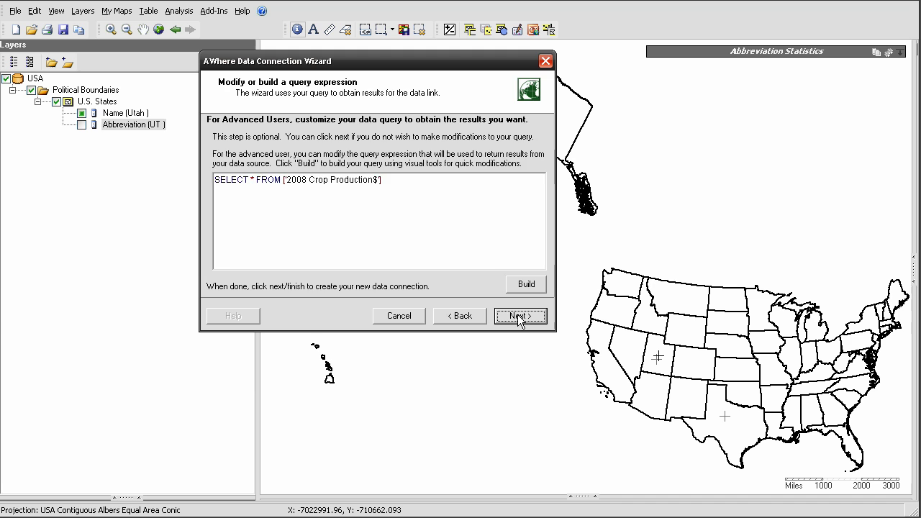
{"action": "left_click", "coordinate": [517, 314]}
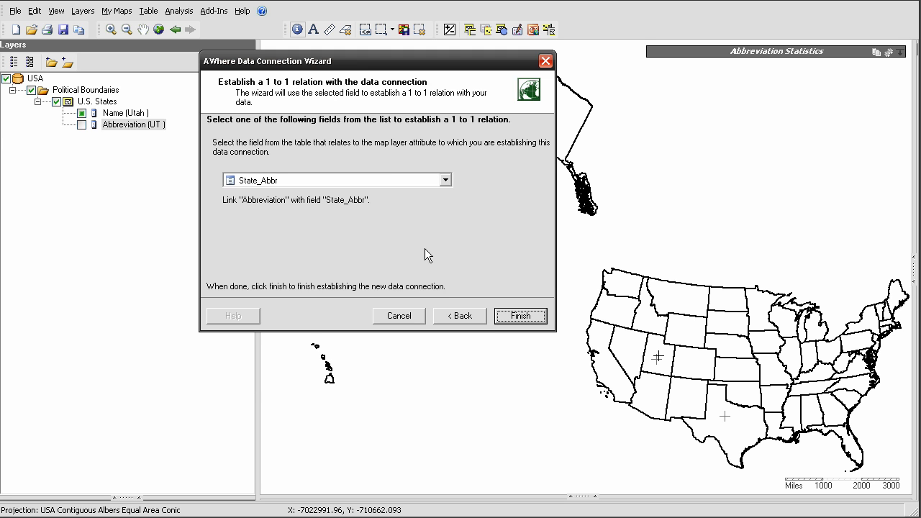
{"action": "key", "text": "Tab"}
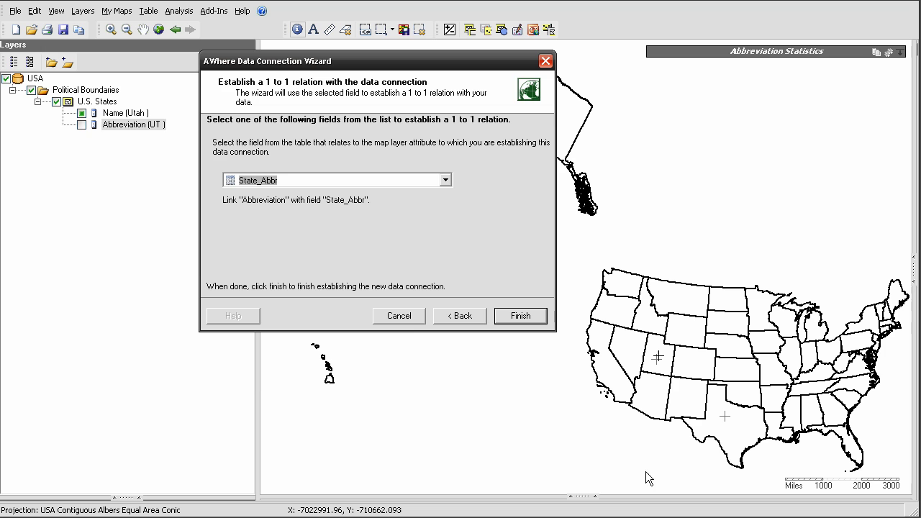
{"action": "left_click", "coordinate": [445, 181]}
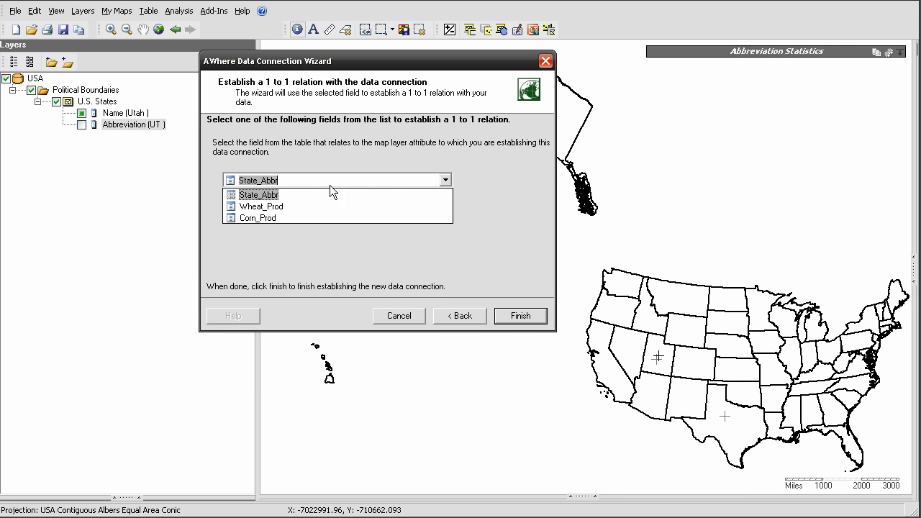
{"action": "left_click", "coordinate": [287, 199]}
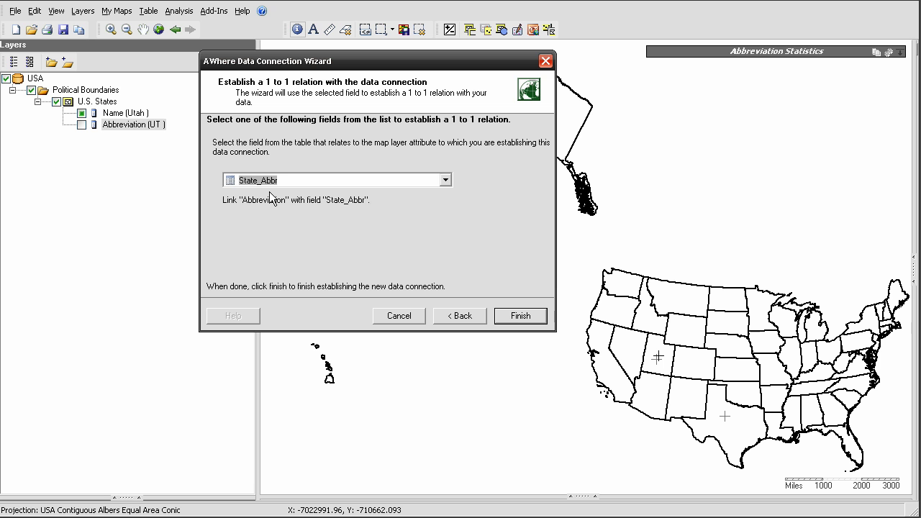
{"action": "left_click", "coordinate": [512, 323]}
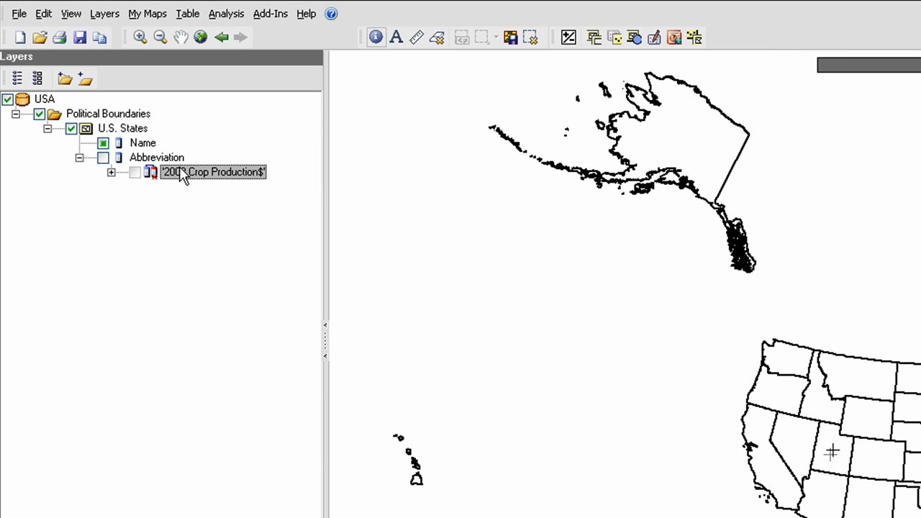
- Open the context menu of the '2008 Crop Production$' connection in Layers
{"action": "right_click", "coordinate": [158, 171]}
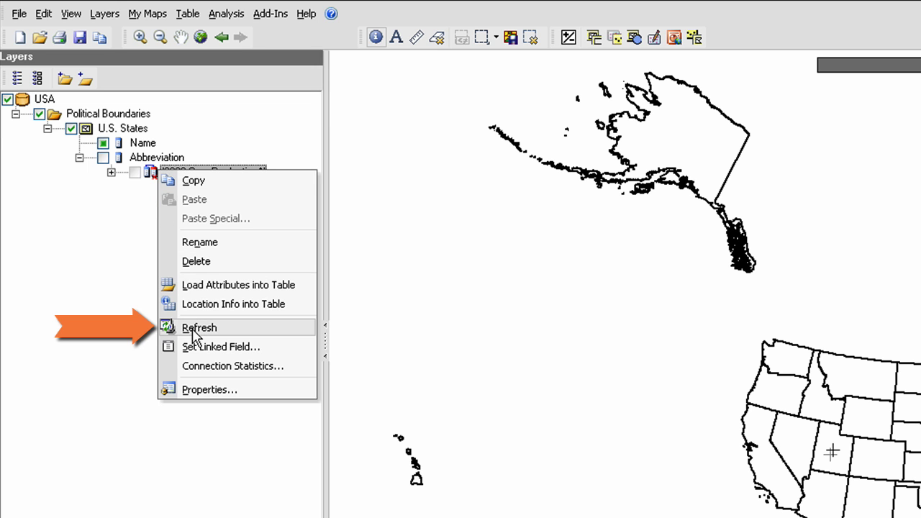
- Refresh the crop connection and identify Oregon: OR, Wheat Prod 52600, Corn Prod 6600
{"action": "left_click", "coordinate": [111, 173]}
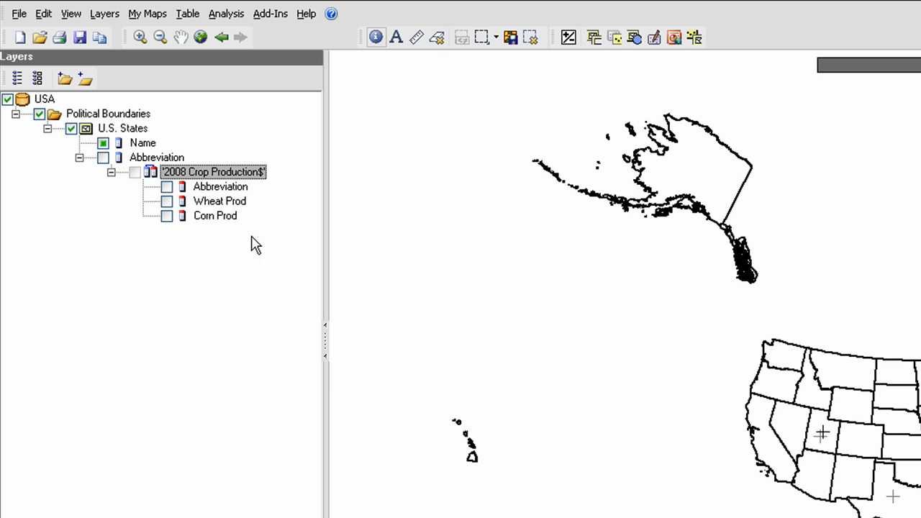
{"action": "left_click", "coordinate": [777, 390]}
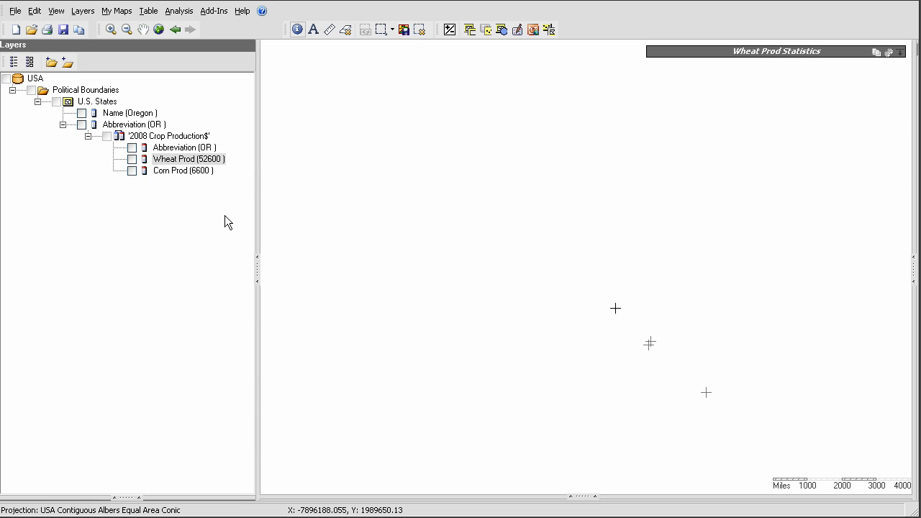
- Shade states by Wheat Prod in five yellow-to-green classes and zoom to the lower 48
{"action": "left_click", "coordinate": [131, 159]}
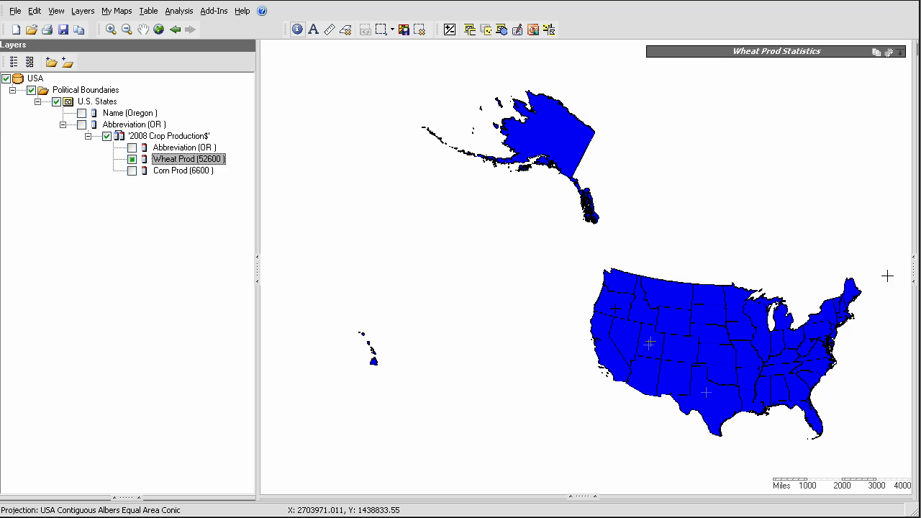
{"action": "left_click", "coordinate": [913, 270]}
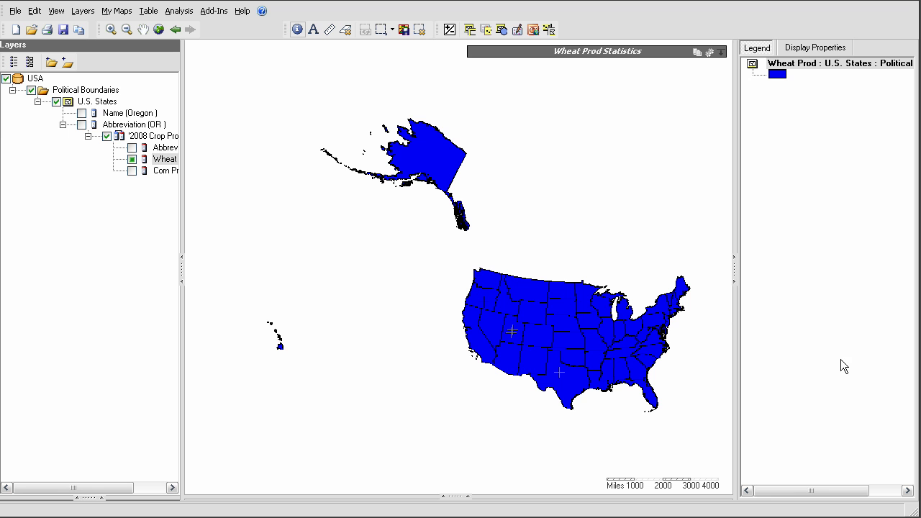
{"action": "left_click", "coordinate": [811, 47]}
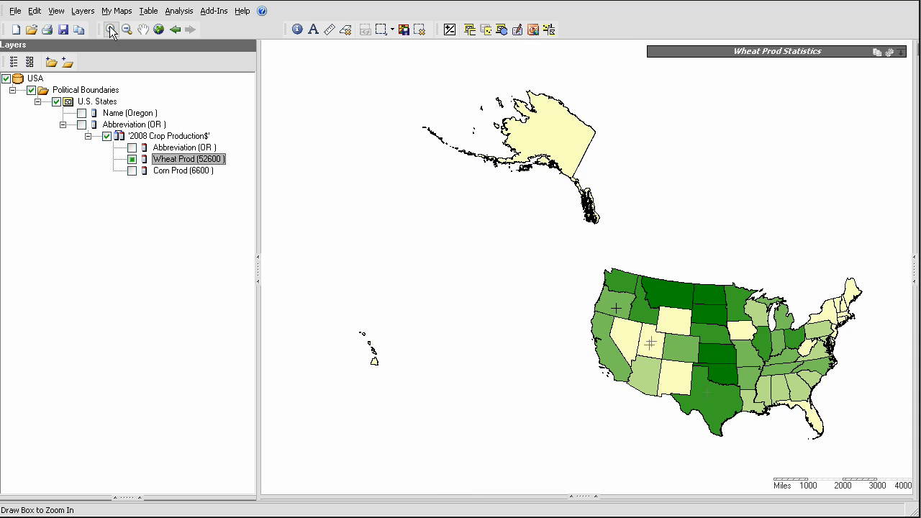
{"action": "left_click", "coordinate": [111, 29]}
{"action": "left_click_drag", "start_coordinate": [589, 254], "coordinate": [869, 443]}
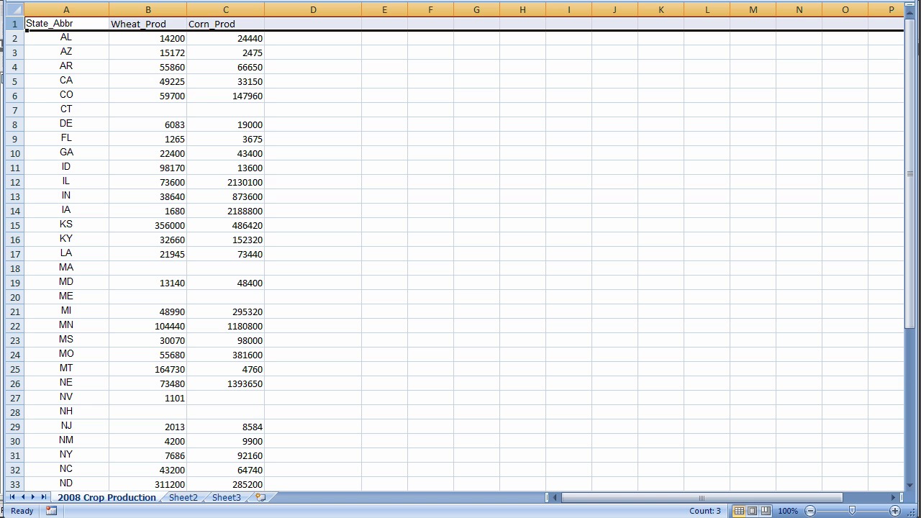
- Copy Sheet3's Soybean_Prod column into column D of the 2008 Crop Production sheet
{"action": "left_click", "coordinate": [231, 497]}
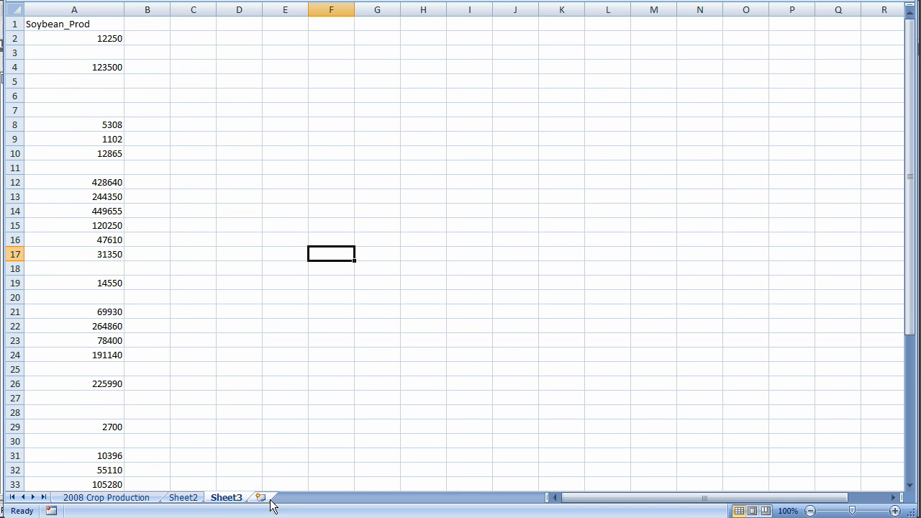
{"action": "left_click", "coordinate": [77, 10]}
{"action": "key", "text": "ctrl+c"}
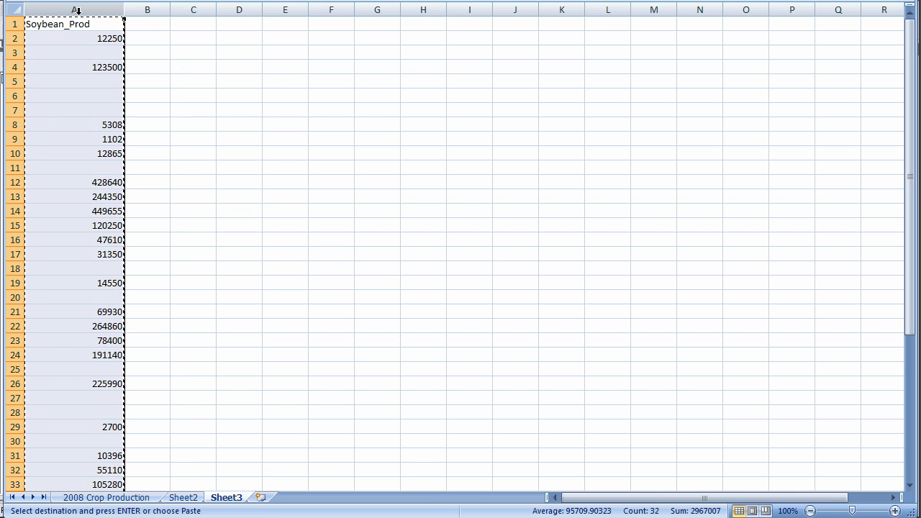
{"action": "left_click", "coordinate": [143, 497]}
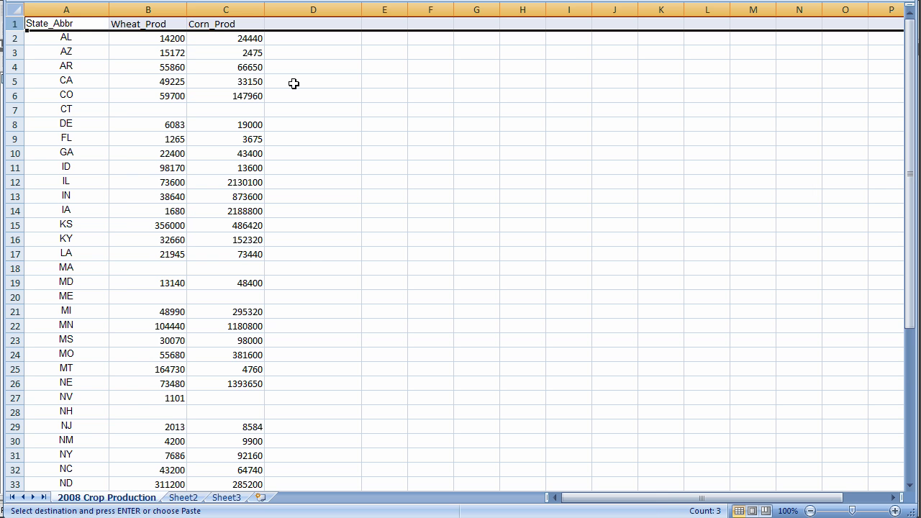
{"action": "left_click", "coordinate": [294, 22]}
{"action": "key", "text": "ctrl+v"}
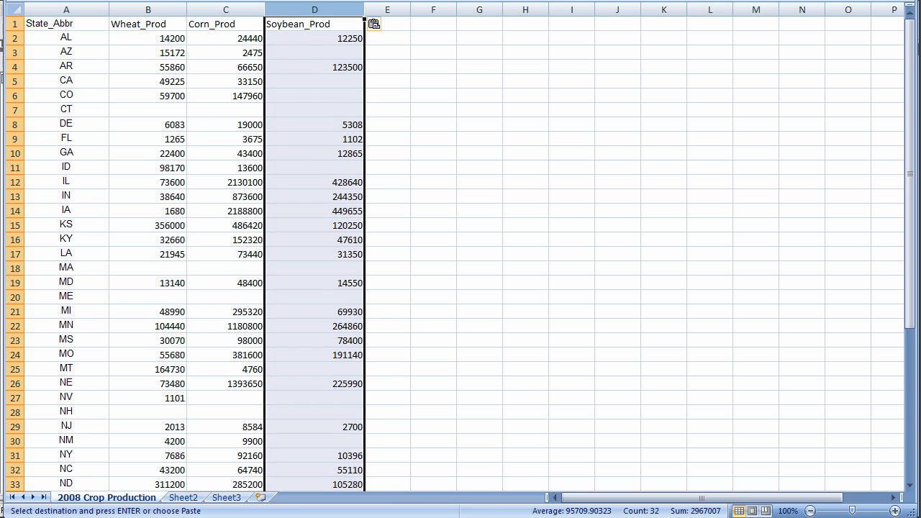
{"action": "key", "text": "Escape"}
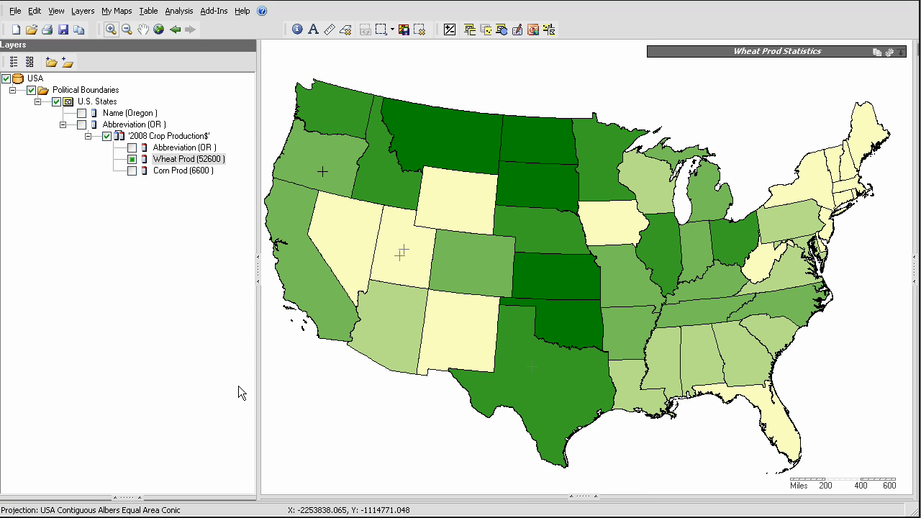
- Refresh the '2008 Crop Production$' connection so Soybean Prod appears, with 48 records matched
{"action": "left_click", "coordinate": [142, 138]}
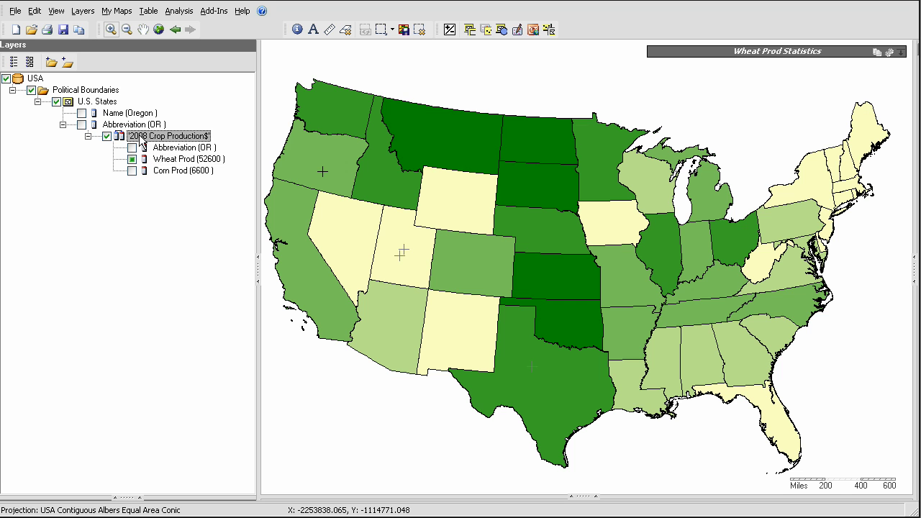
{"action": "right_click", "coordinate": [142, 139]}
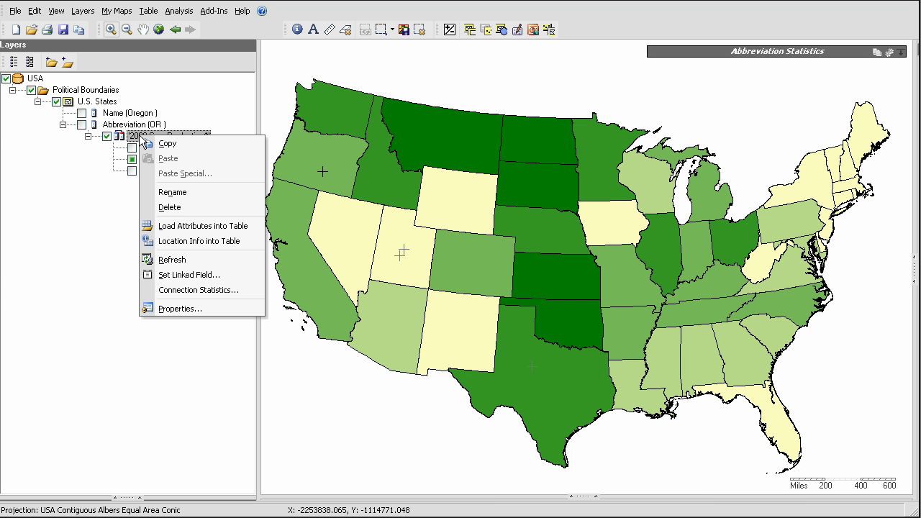
{"action": "key", "text": "Escape"}
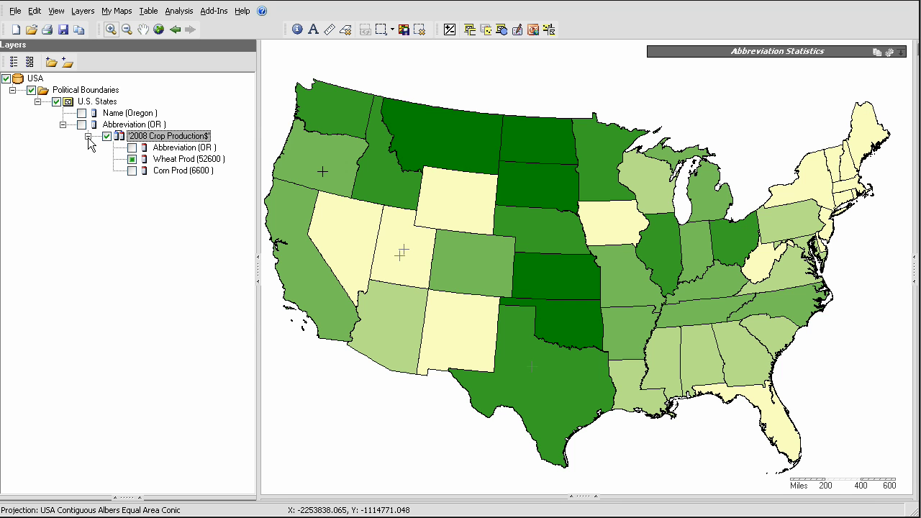
{"action": "right_click", "coordinate": [136, 138]}
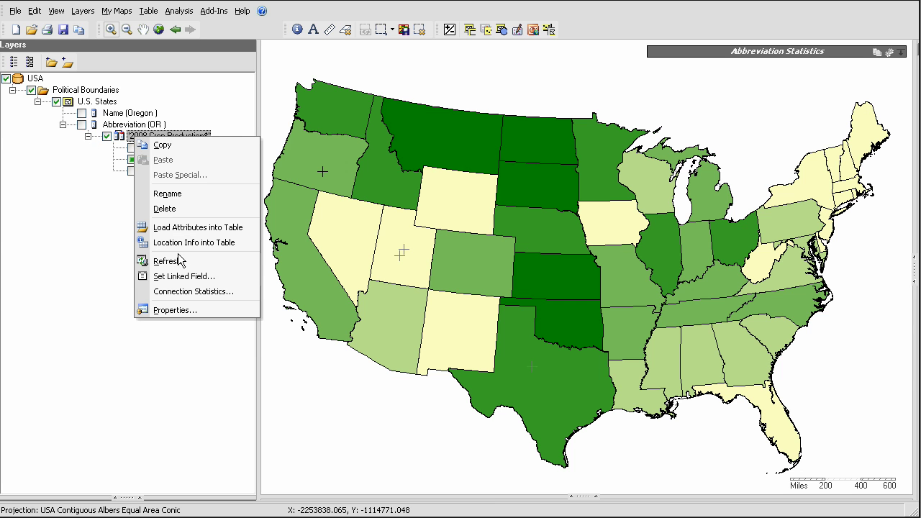
{"action": "left_click", "coordinate": [174, 261]}
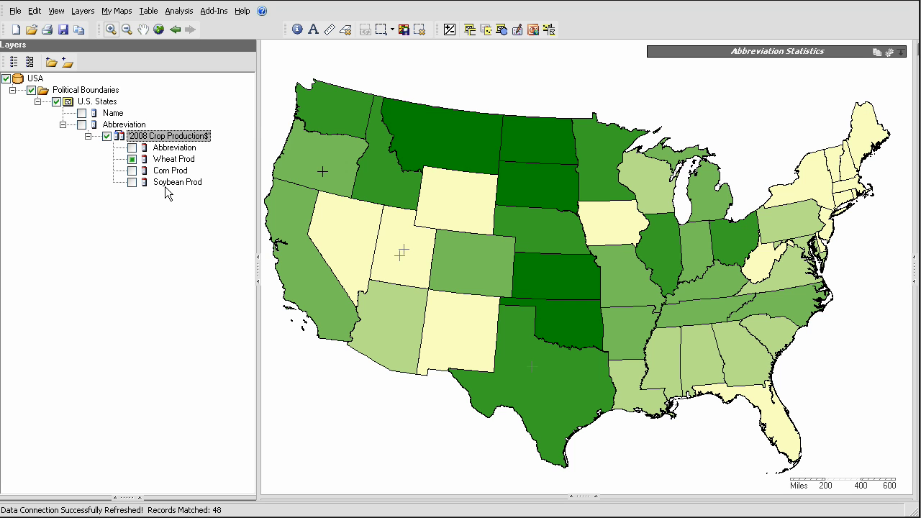
- Identify Utah, South Dakota, Kansas and Oklahoma; Oklahoma shows Soybean Prod 9000
{"action": "left_click", "coordinate": [297, 29]}
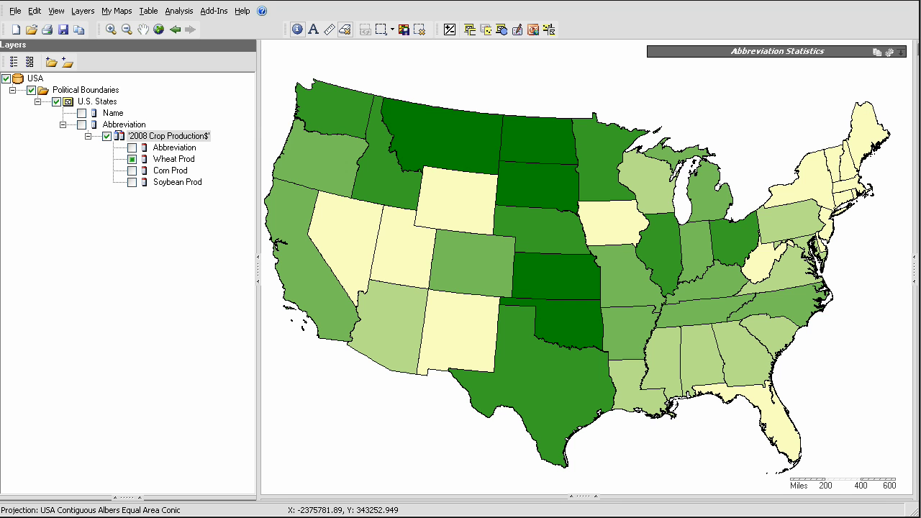
{"action": "left_click", "coordinate": [397, 243]}
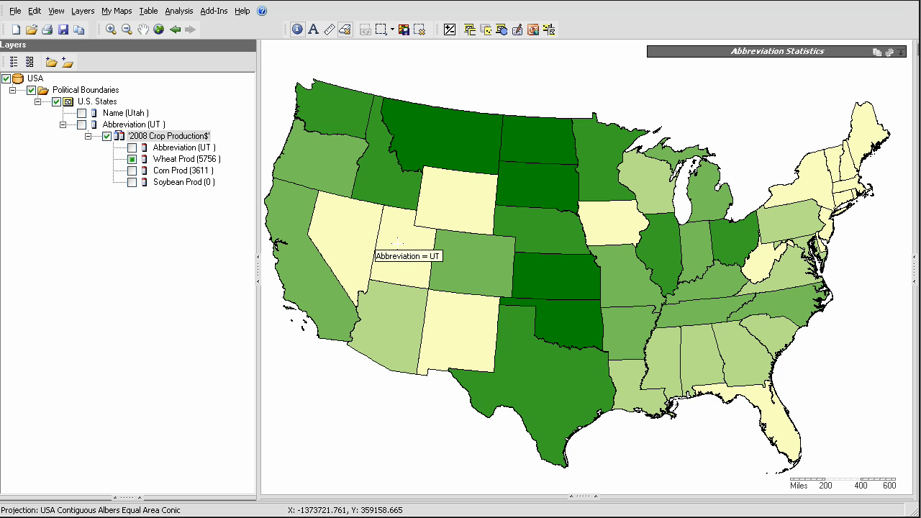
{"action": "left_click", "coordinate": [518, 192]}
{"action": "mouse_move", "coordinate": [549, 277]}
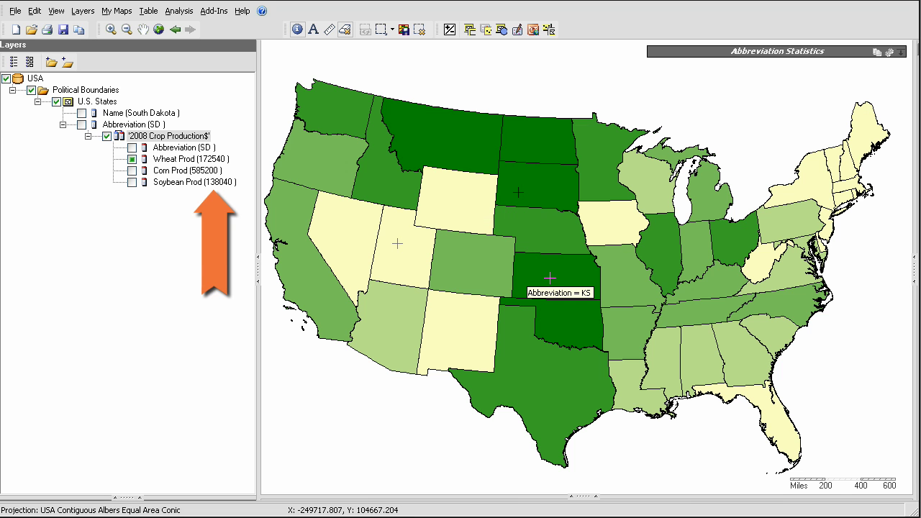
{"action": "left_click", "coordinate": [550, 278]}
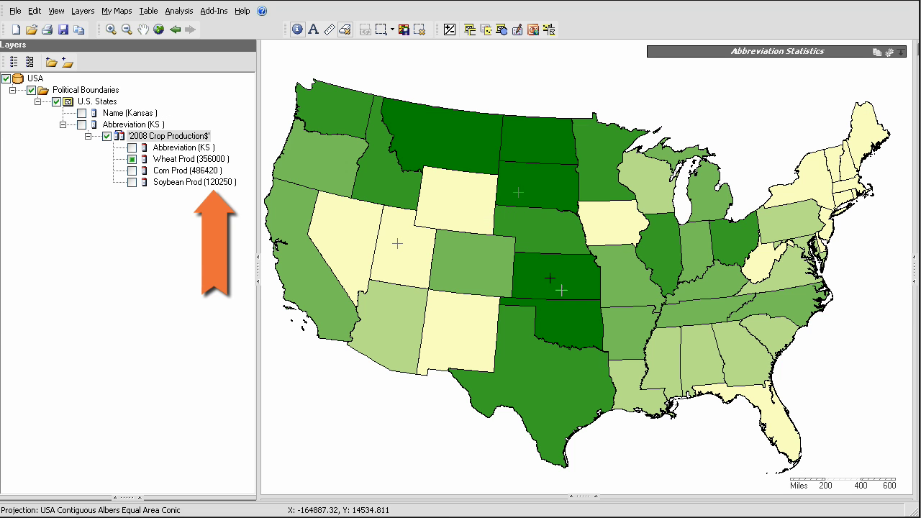
{"action": "left_click", "coordinate": [564, 323]}
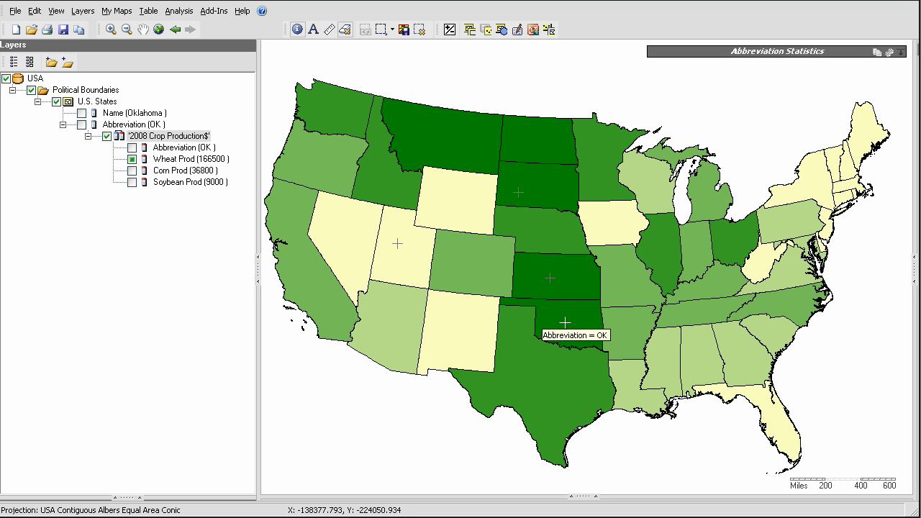
{"action": "mouse_move", "coordinate": [520, 363]}
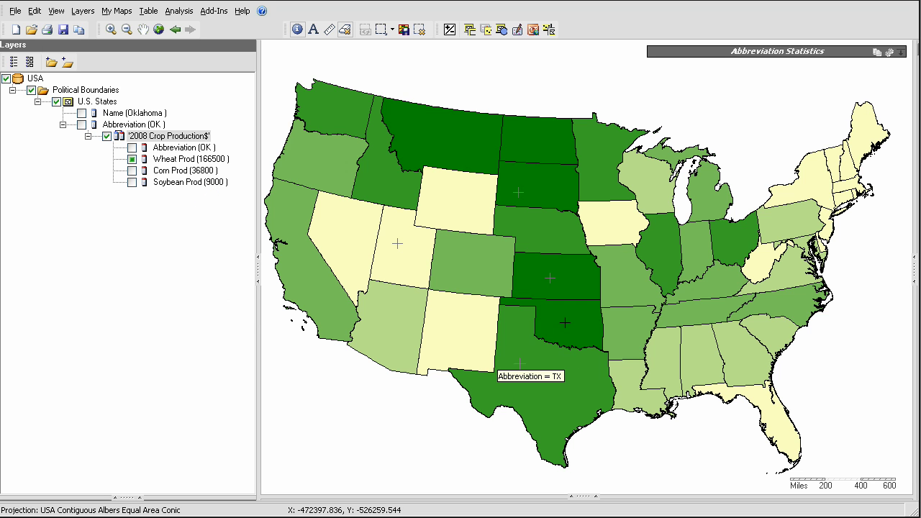